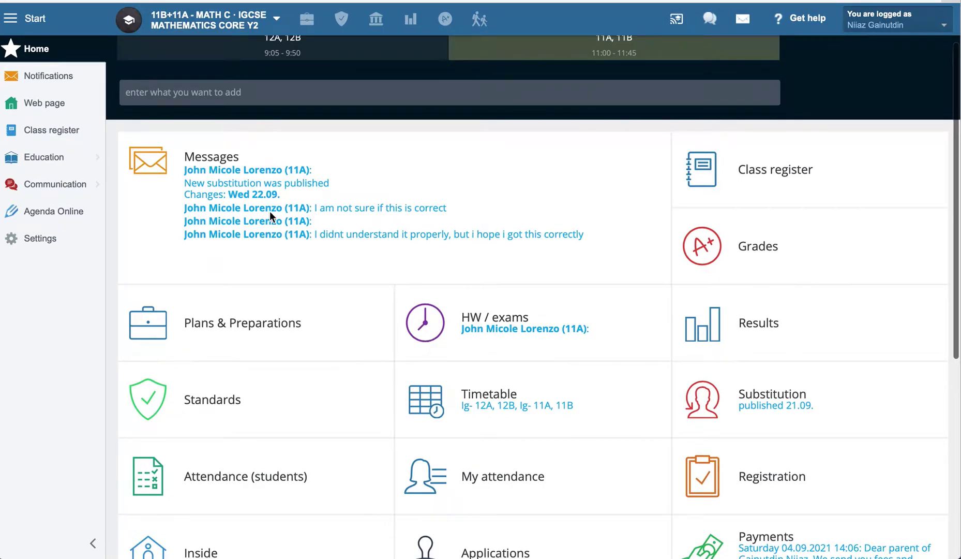
# Browse the EduPage dashboard, opening and closing the quick actions panel
pyautogui.scroll(-2, 270, 212)
pyautogui.scroll(-1, 270, 212)
pyautogui.scroll(3, 269, 212)
pyautogui.scroll(2, 269, 213)
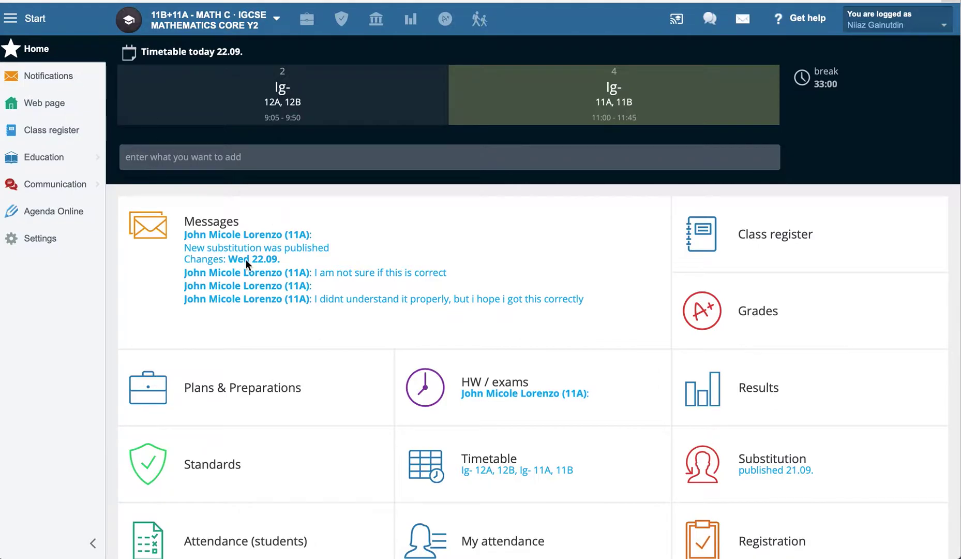
pyautogui.scroll(-1, 246, 263)
pyautogui.scroll(-3, 246, 260)
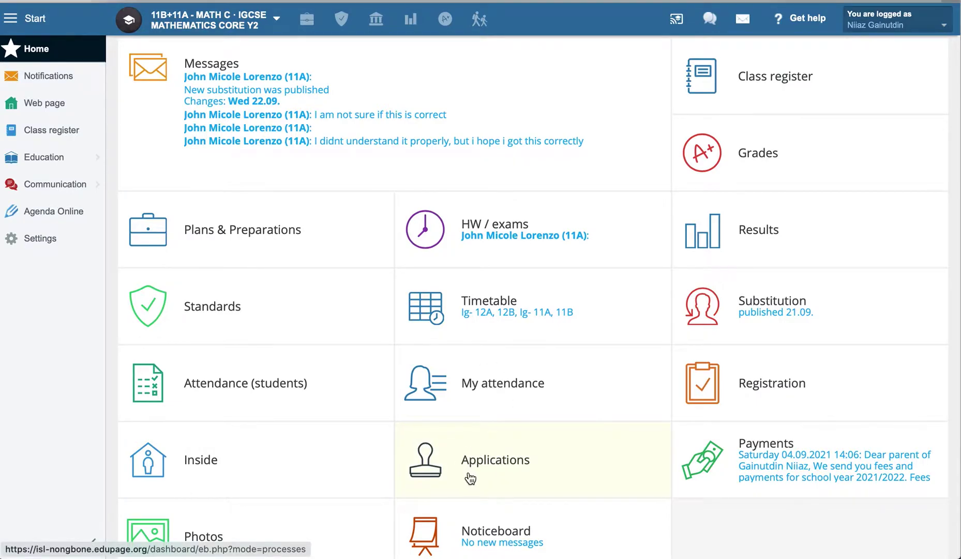
pyautogui.click(41, 21)
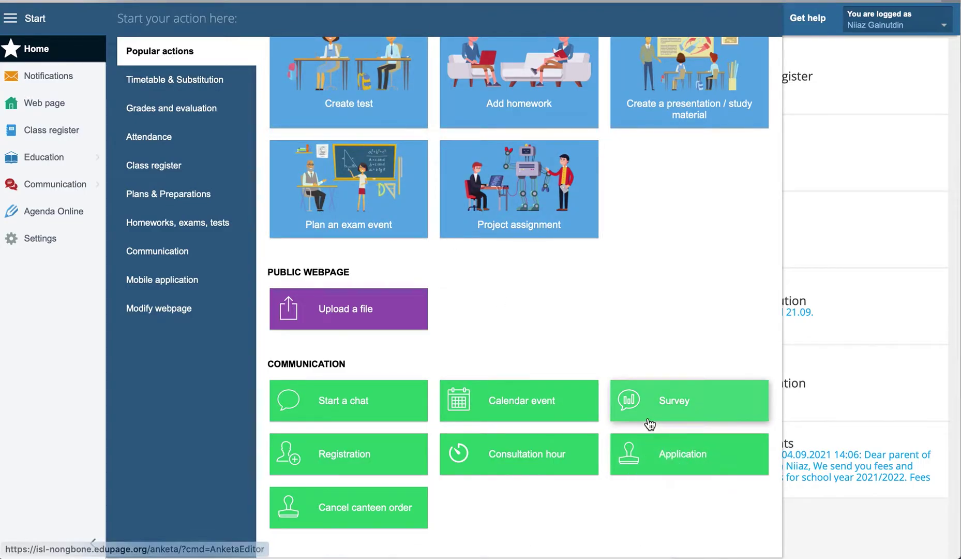
pyautogui.scroll(-2, 650, 424)
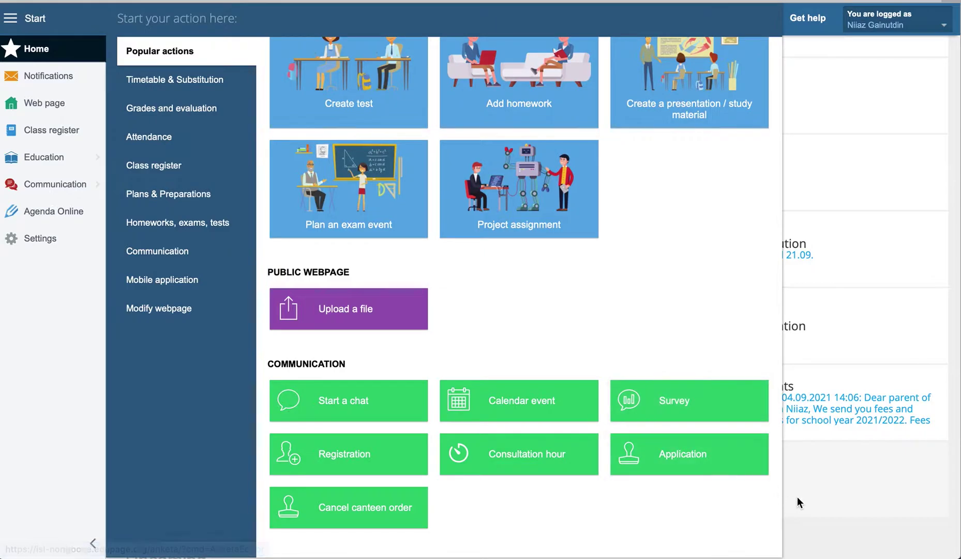
pyautogui.click(808, 503)
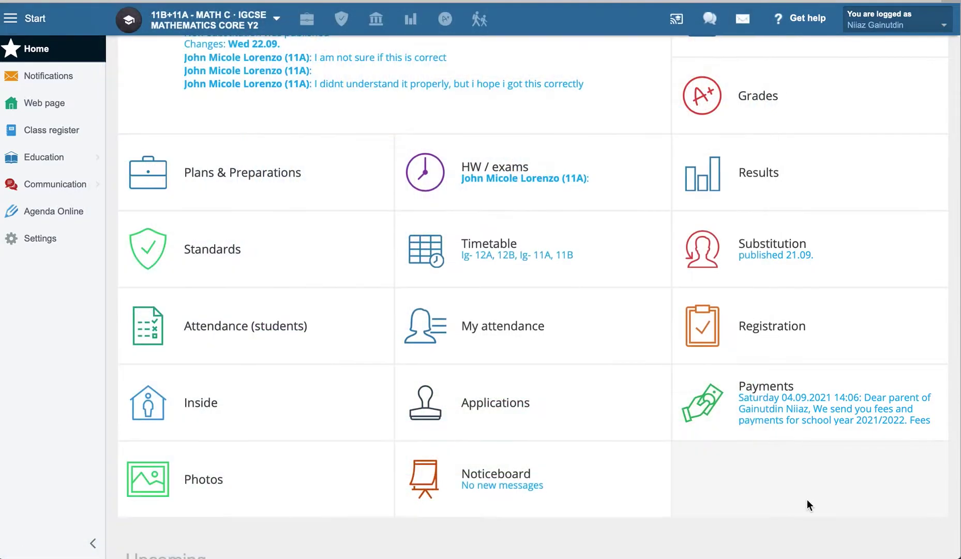
# Start a new Sickness notification from the Applications page
pyautogui.click(467, 408)
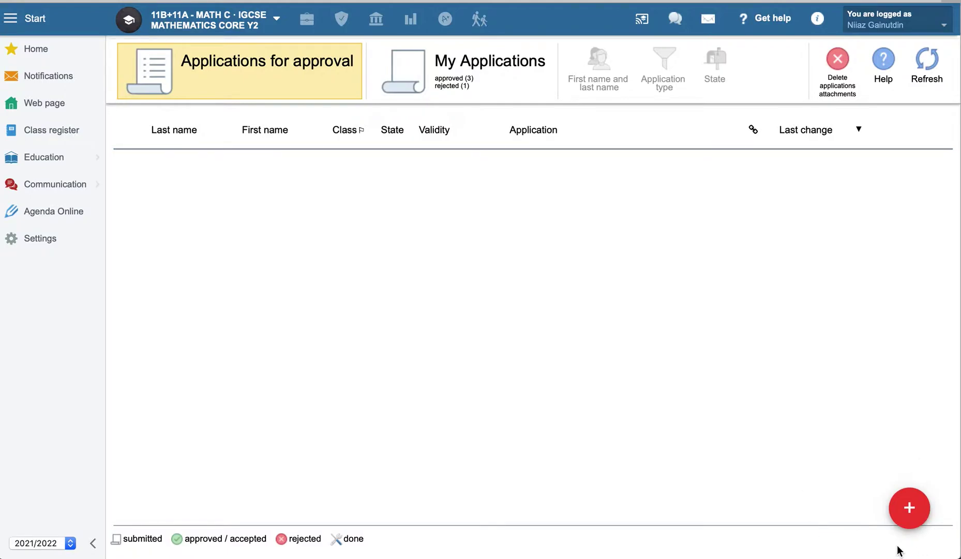
pyautogui.click(907, 513)
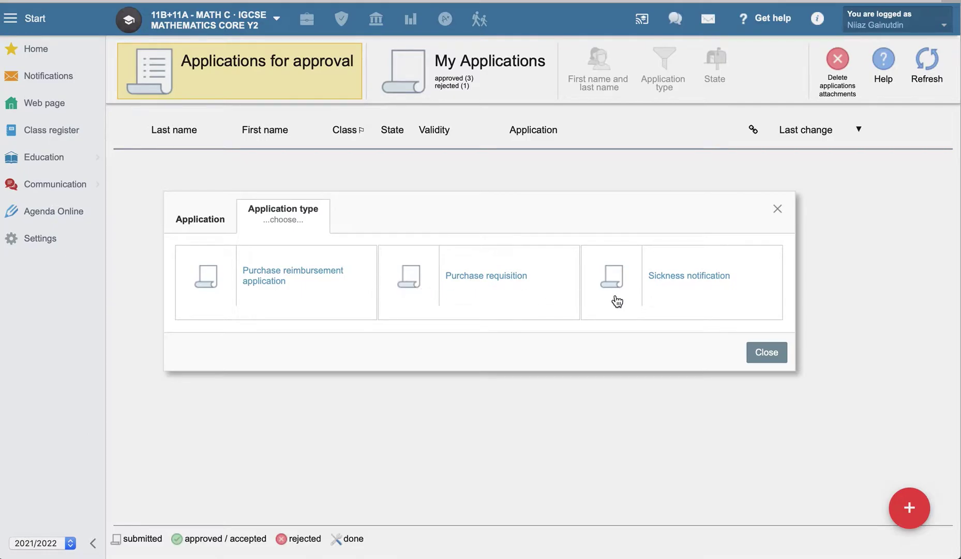
pyautogui.click(691, 285)
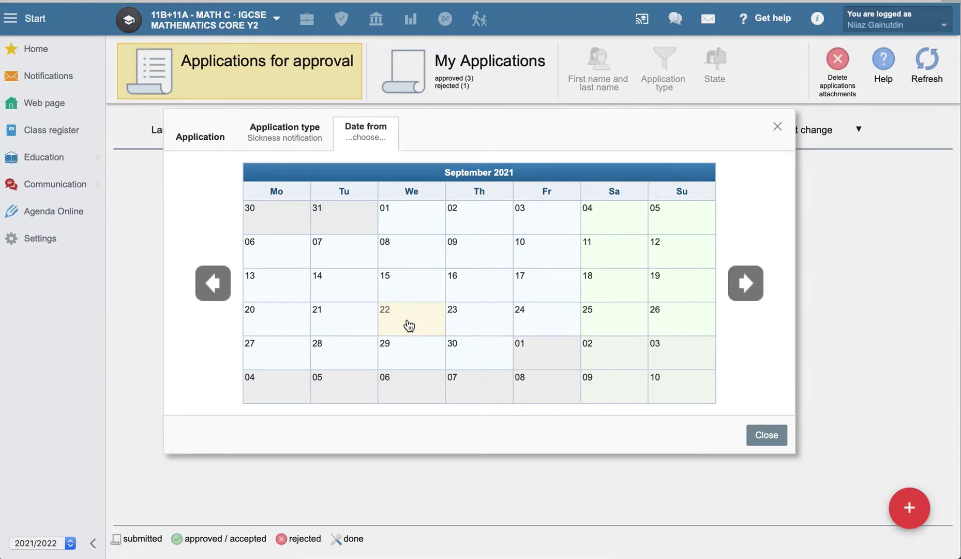
# Set both Date from and Date to of the absence to 22 September 2021
pyautogui.click(409, 325)
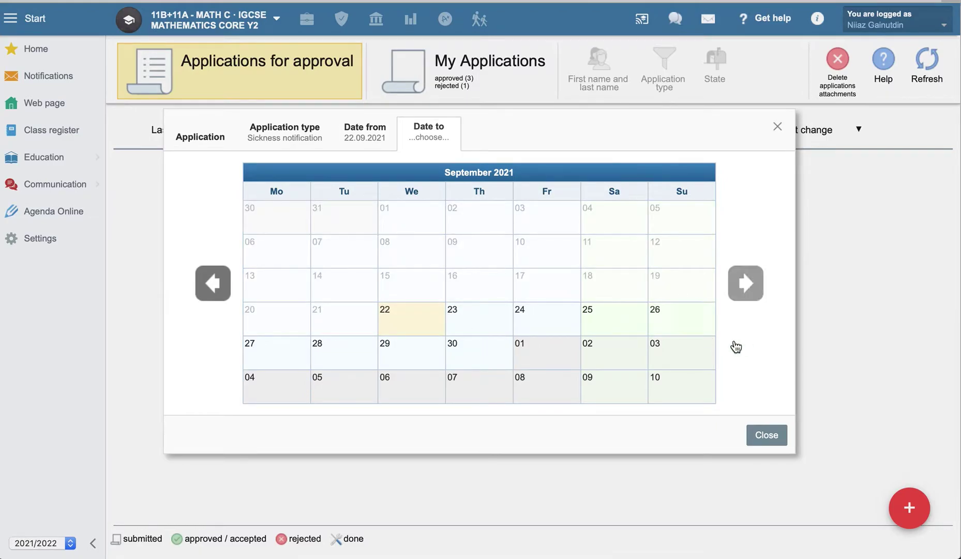
pyautogui.click(412, 322)
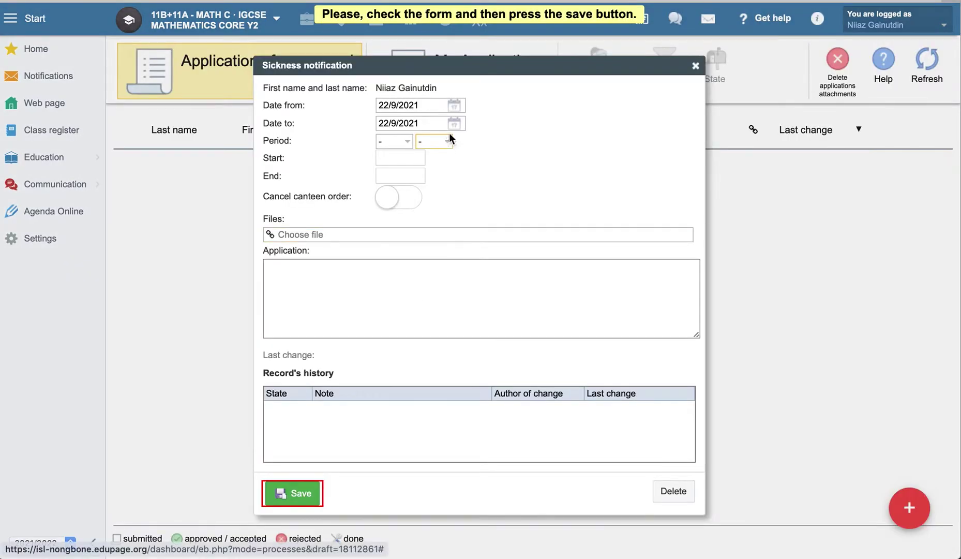
pyautogui.click(454, 124)
pyautogui.click(460, 226)
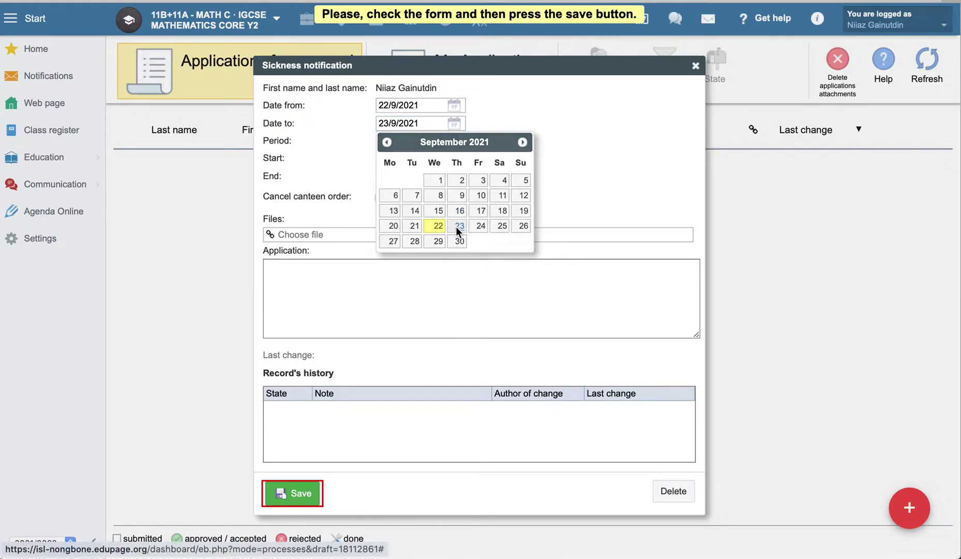
pyautogui.click(455, 123)
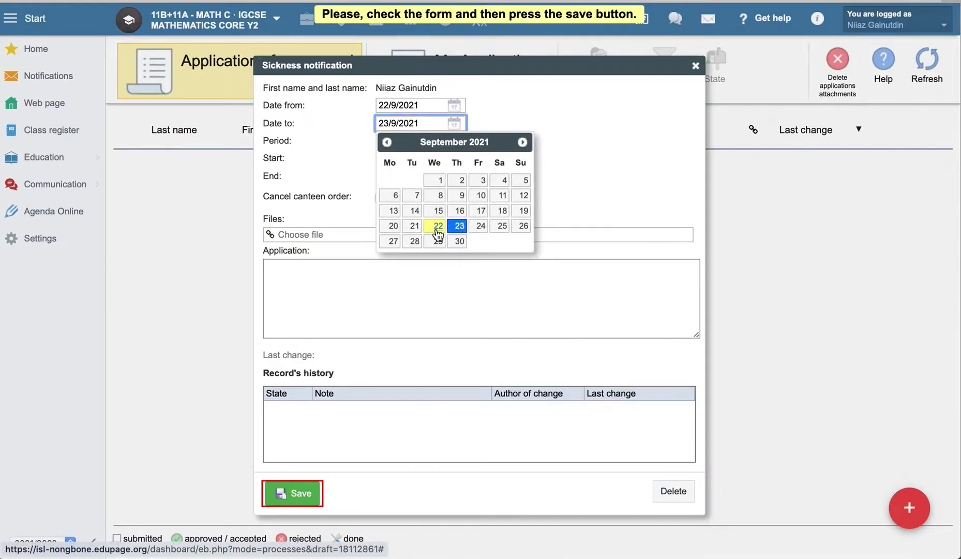
pyautogui.click(438, 227)
# Set the missed lesson periods to run from period 9 to period 9
pyautogui.click(397, 147)
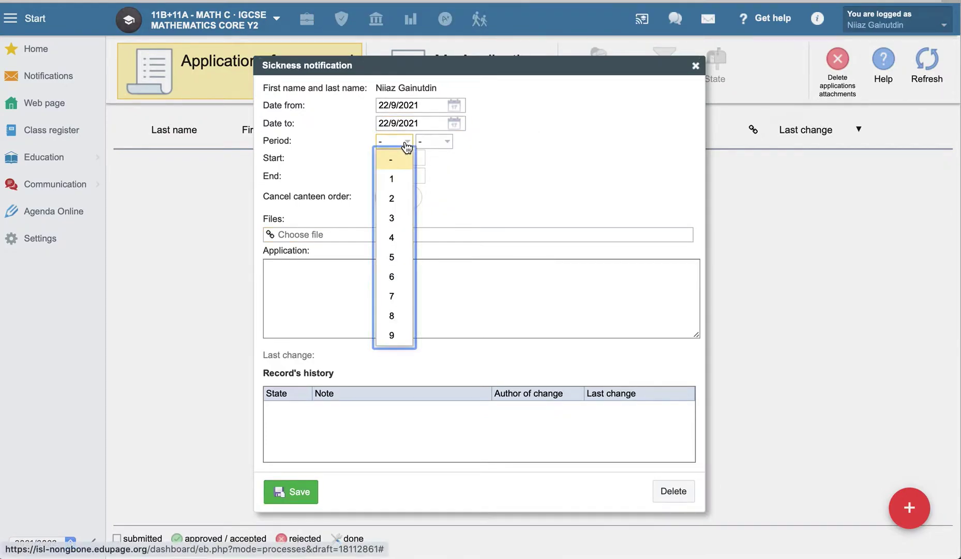
pyautogui.click(399, 180)
pyautogui.click(446, 145)
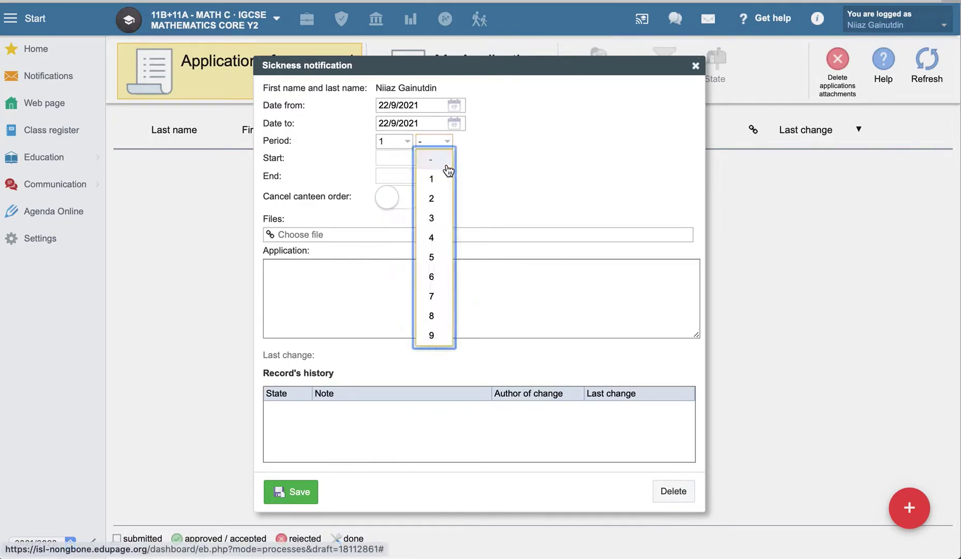
pyautogui.click(490, 194)
pyautogui.click(393, 140)
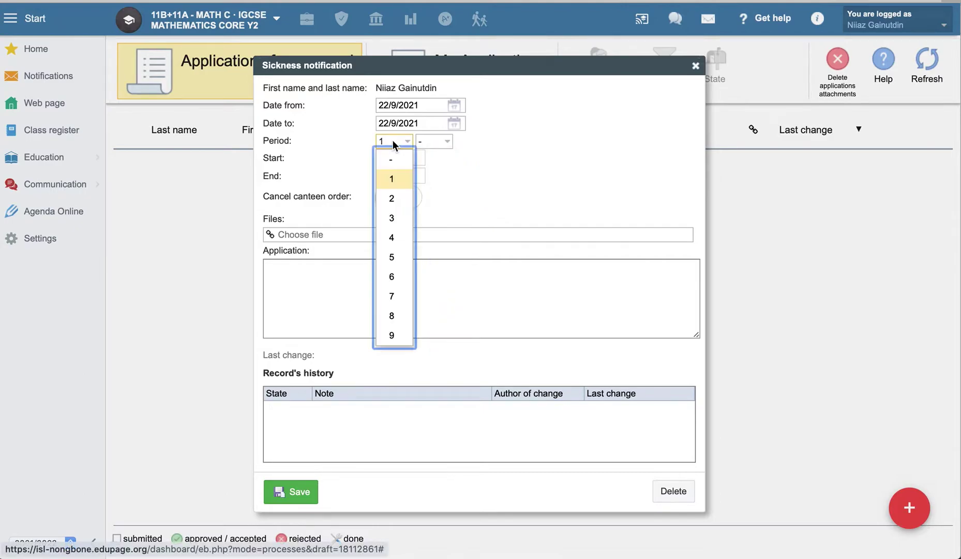
pyautogui.click(409, 297)
pyautogui.click(446, 145)
pyautogui.click(440, 335)
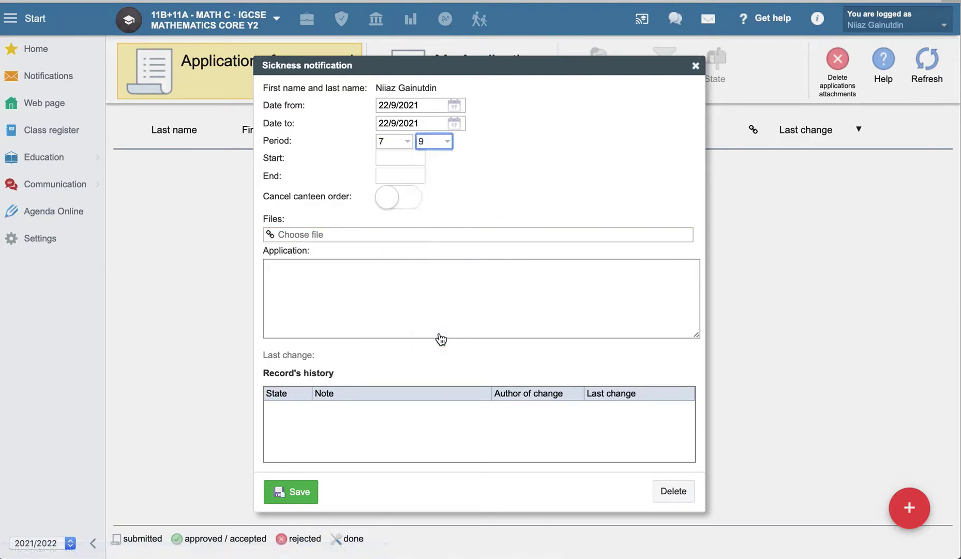
pyautogui.click(403, 145)
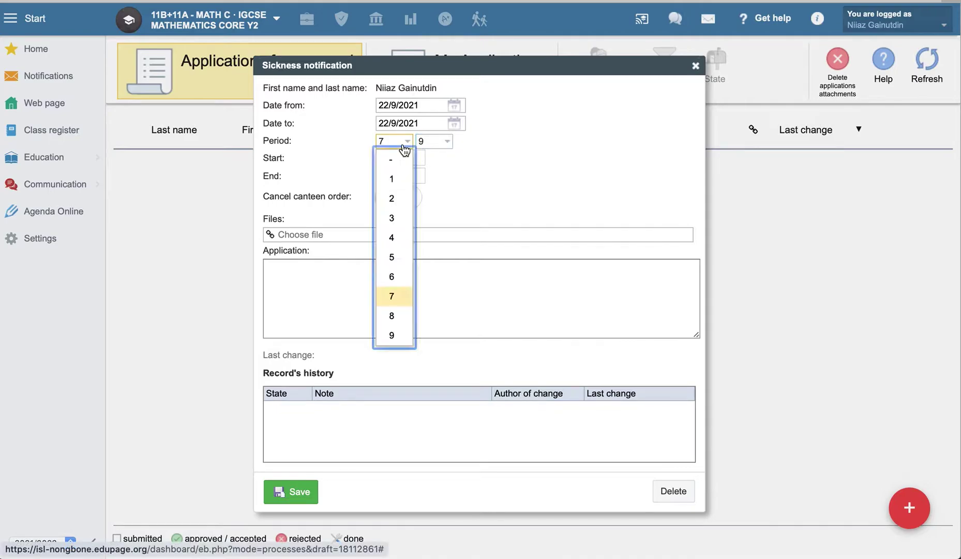
pyautogui.click(393, 335)
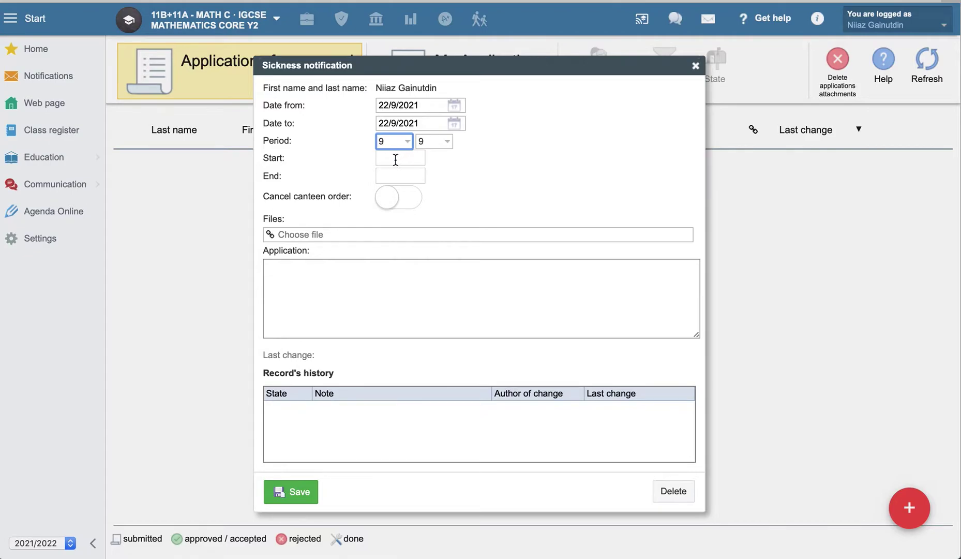
pyautogui.click(454, 164)
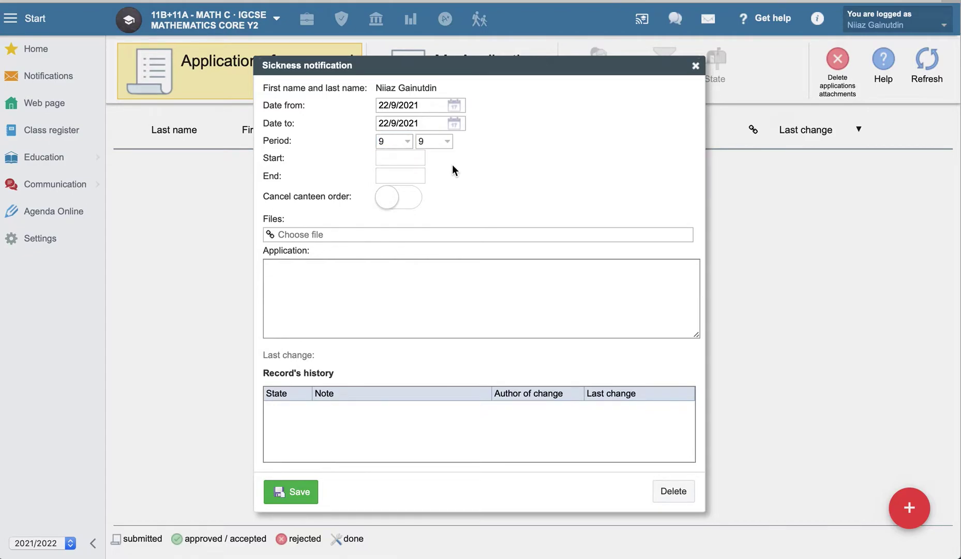
# Set the start time to 12:00 AM, keeping period 9, ready to write the reason
pyautogui.click(405, 157)
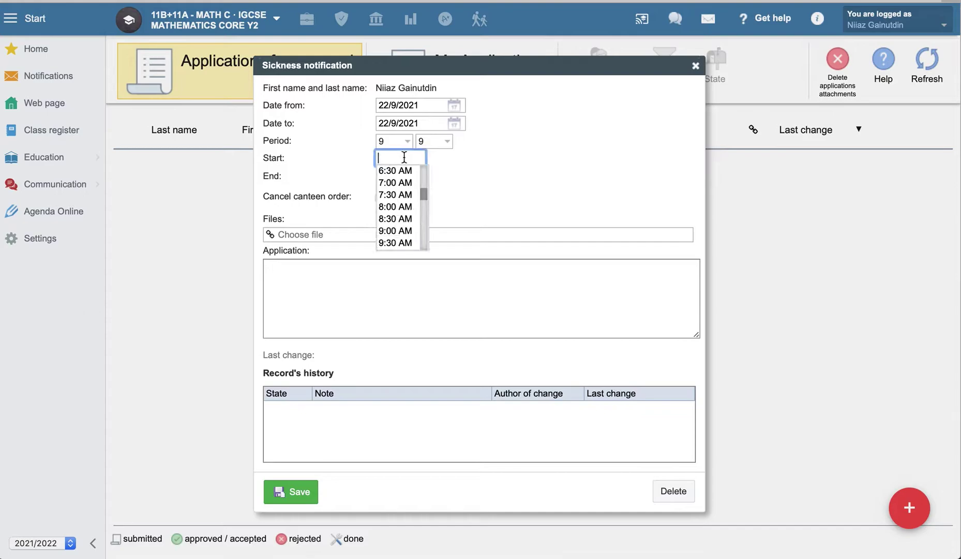
pyautogui.click(448, 176)
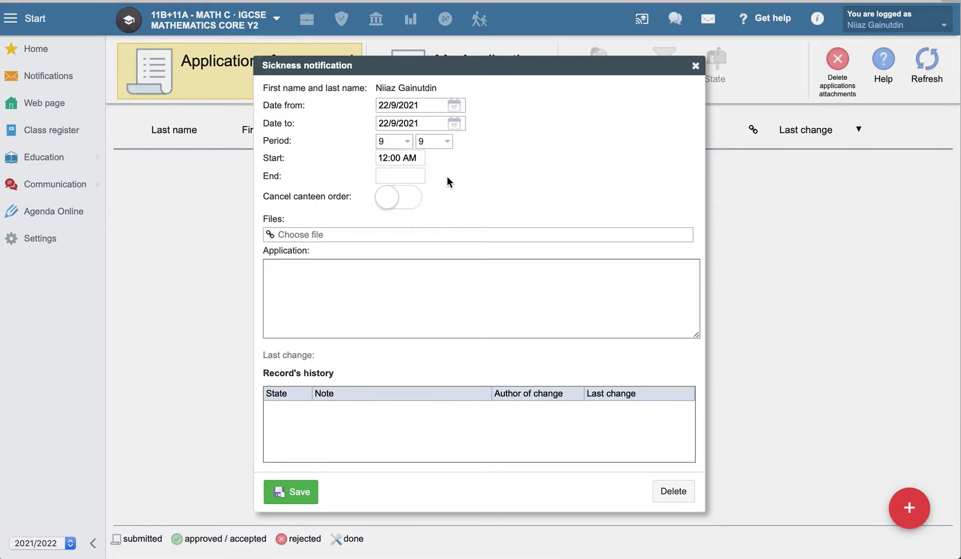
pyautogui.click(411, 157)
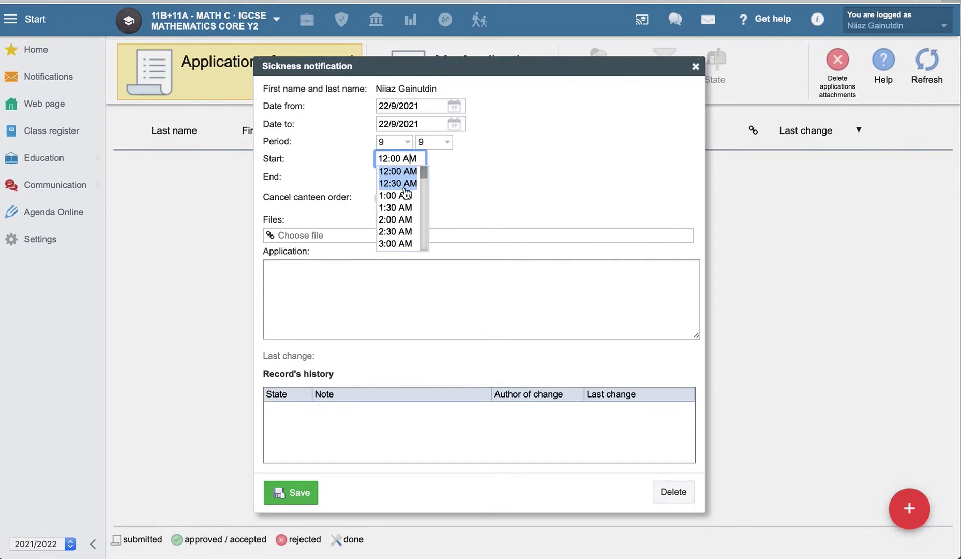
pyautogui.click(459, 169)
pyautogui.click(411, 149)
pyautogui.click(474, 177)
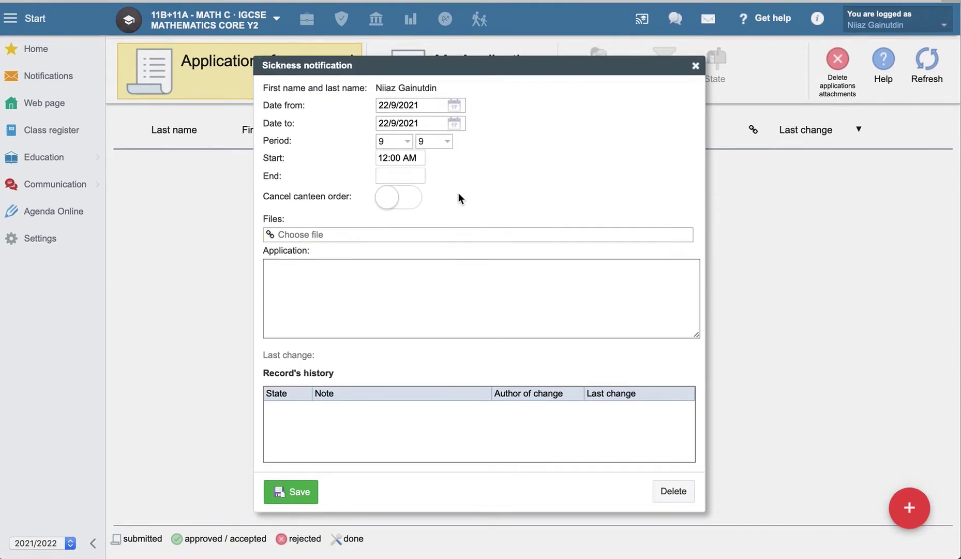
pyautogui.click(386, 270)
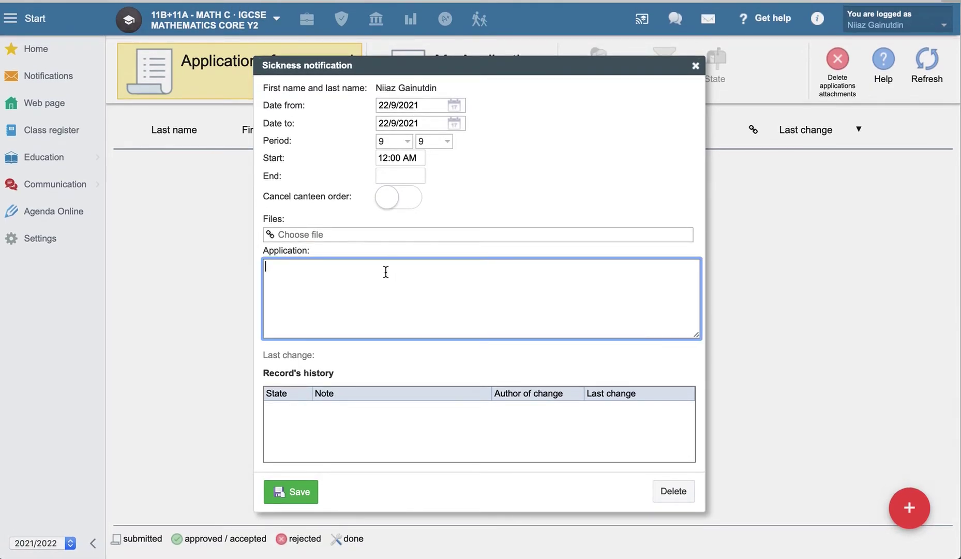
pyautogui.write('Reason')
pyautogui.write('. I am sick, ')
pyautogui.write('need to ')
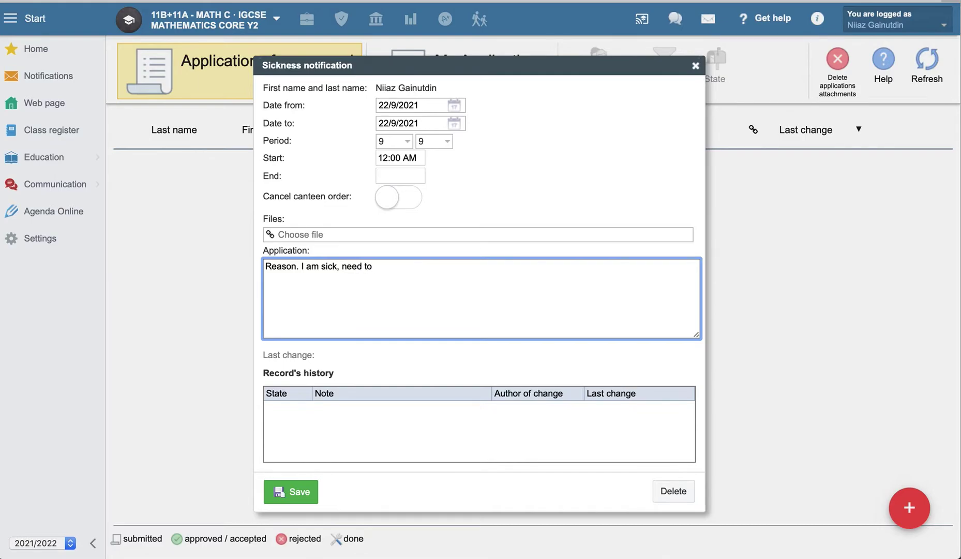
pyautogui.write('take ')
pyautogui.write('medicine')
pyautogui.hotkey('ctrl', 'a')
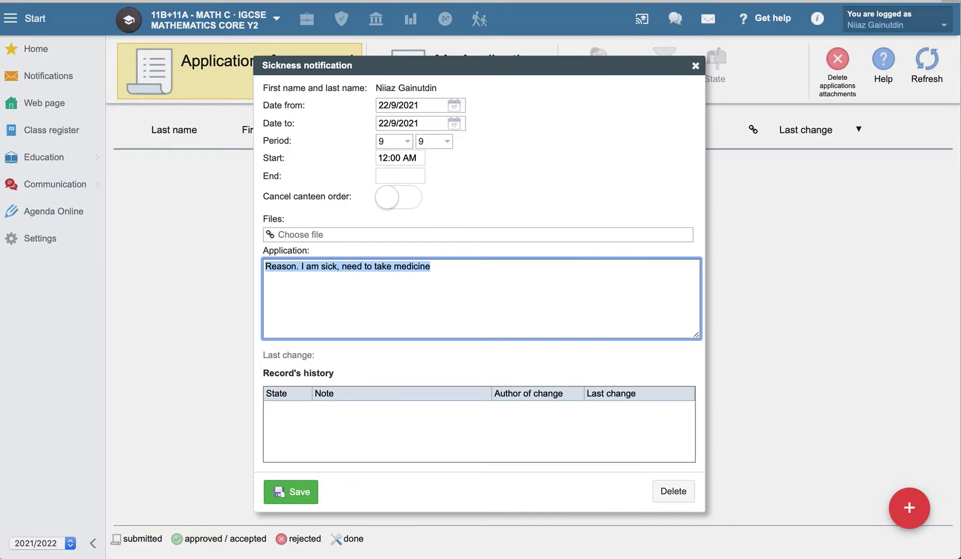
pyautogui.press('BackSpace')
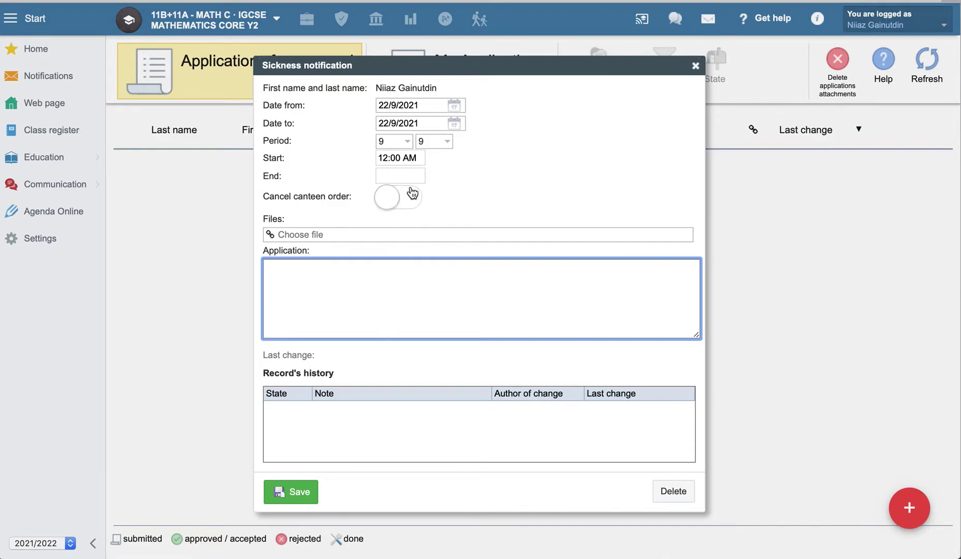
# Cancel attaching a file and close the sickness notification without saving
pyautogui.click(300, 235)
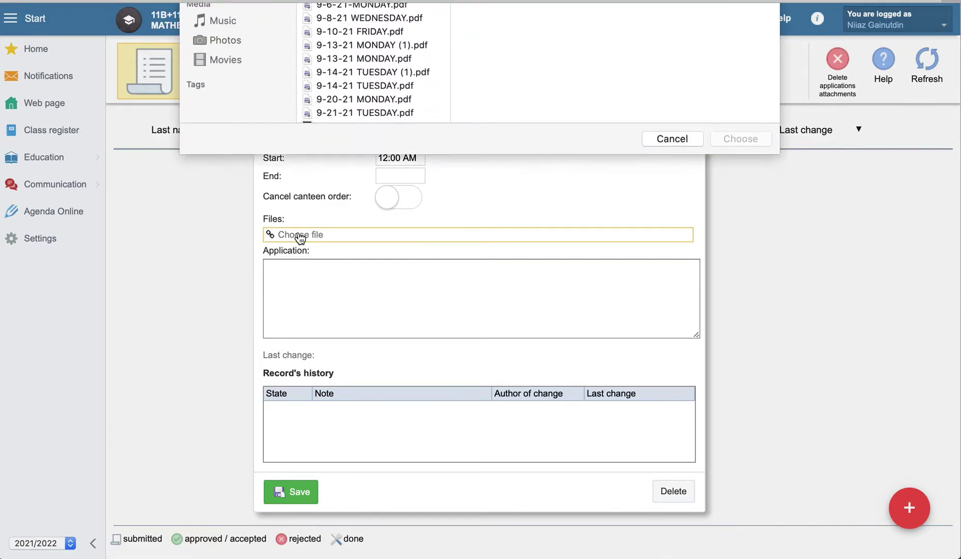
pyautogui.press('Escape')
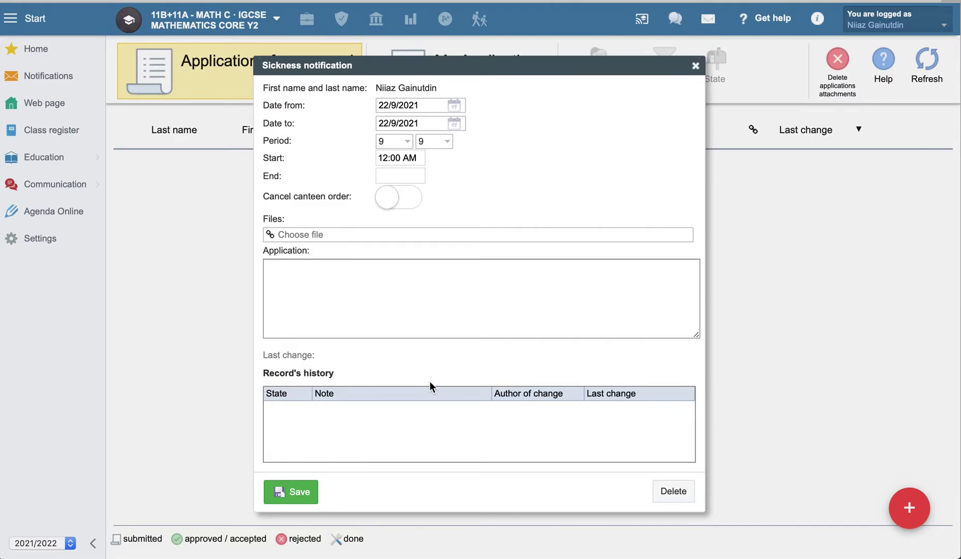
pyautogui.click(696, 65)
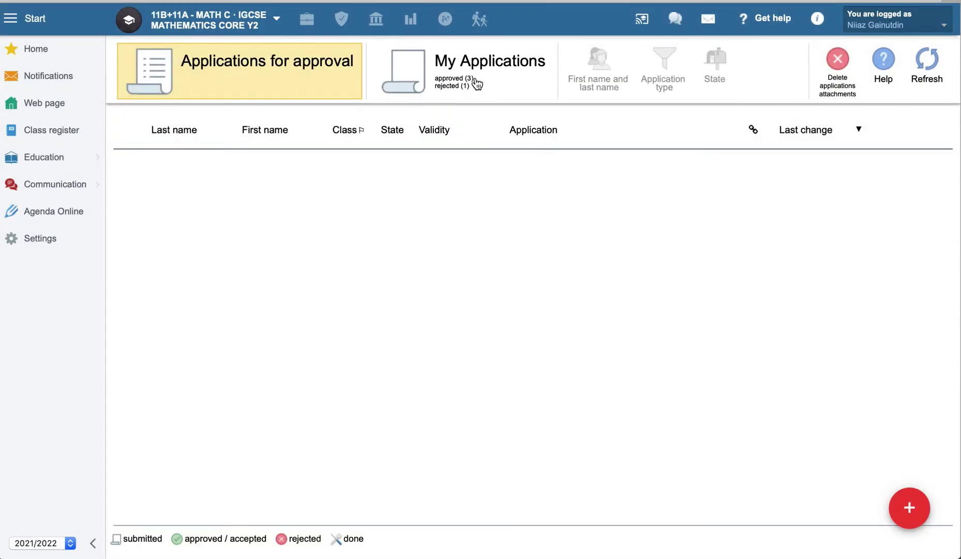
# Review My Applications, including the approved eye-ache sickness notification, then return to the approval list
pyautogui.click(471, 78)
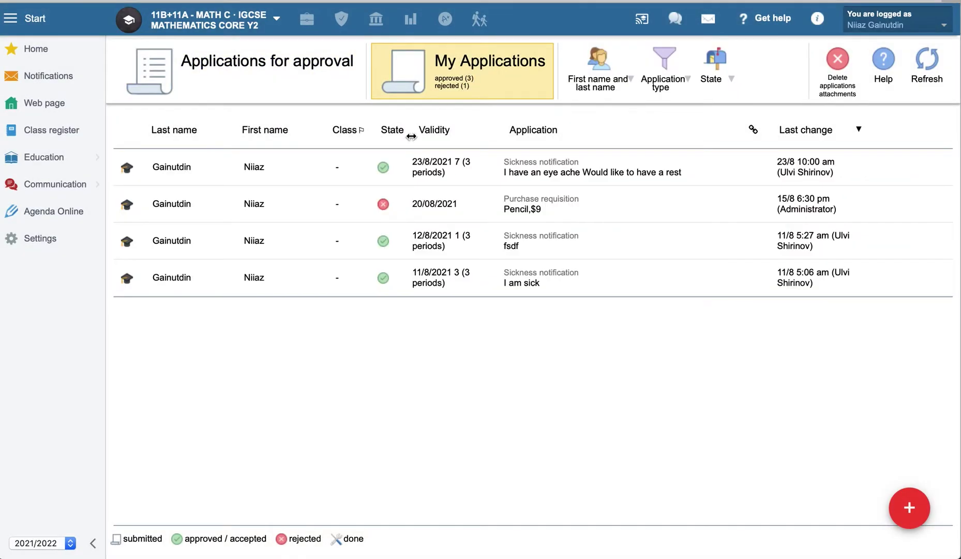
pyautogui.click(489, 172)
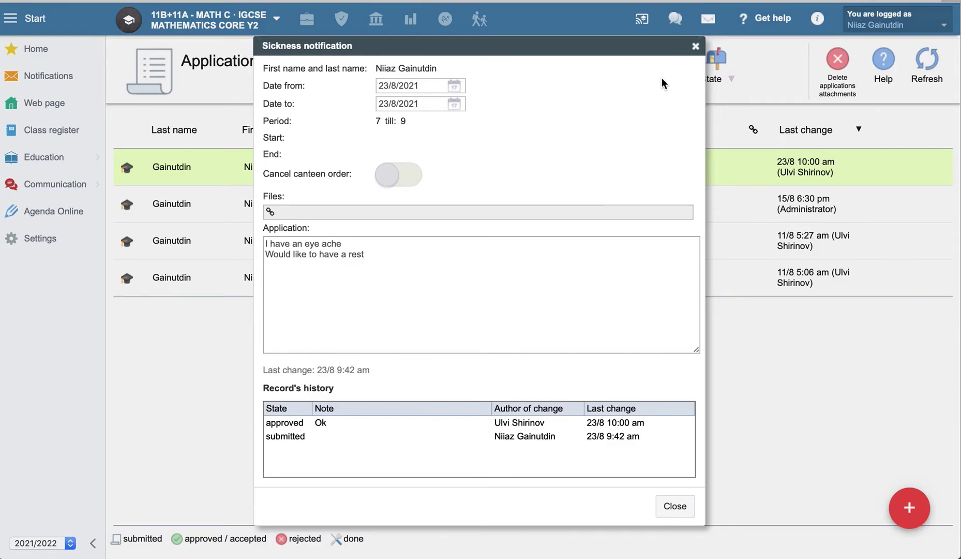
pyautogui.click(695, 48)
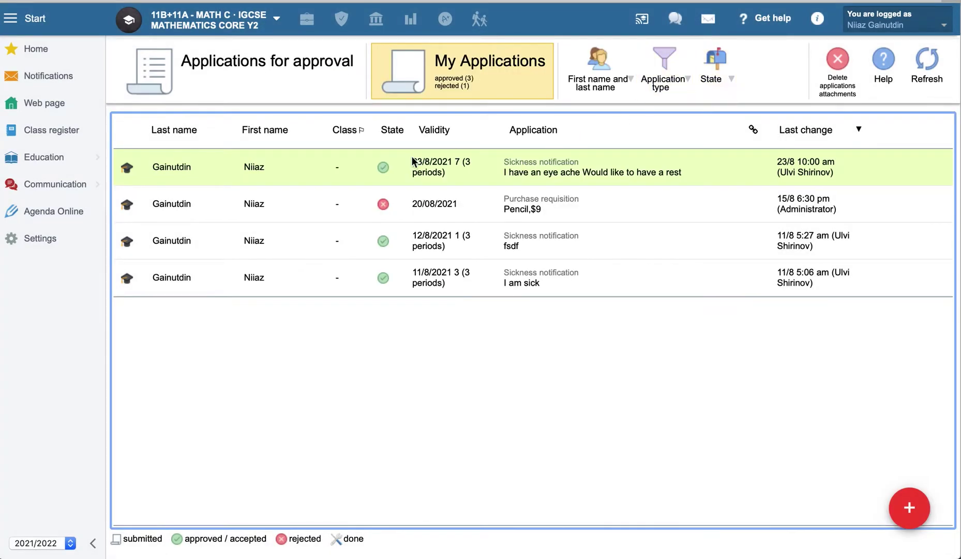
pyautogui.click(289, 73)
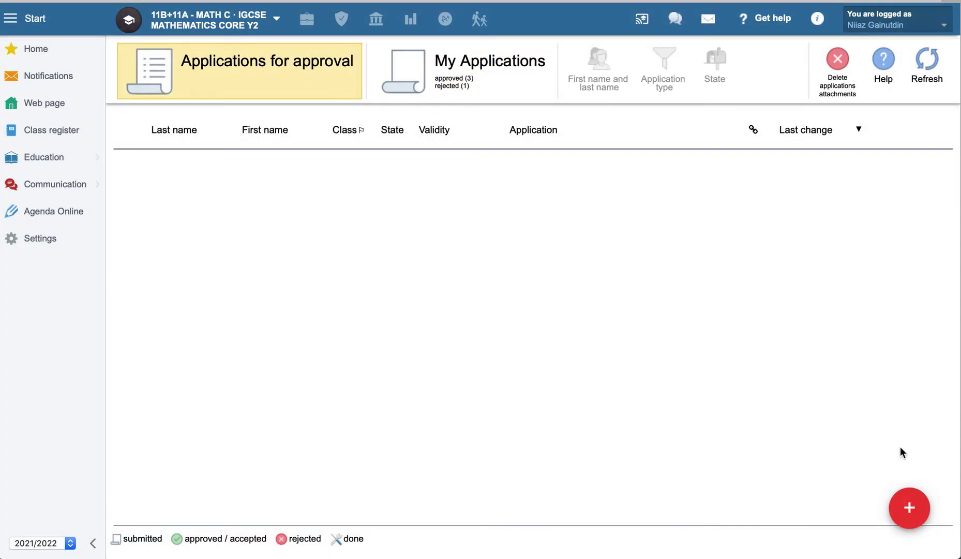
# Create a new application of type Purchase reimbursement
pyautogui.click(907, 508)
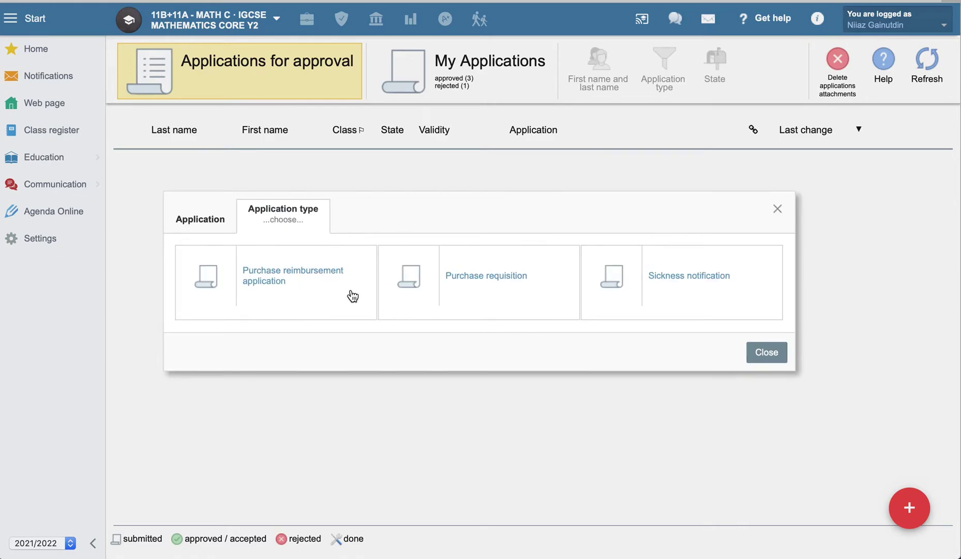
pyautogui.click(278, 278)
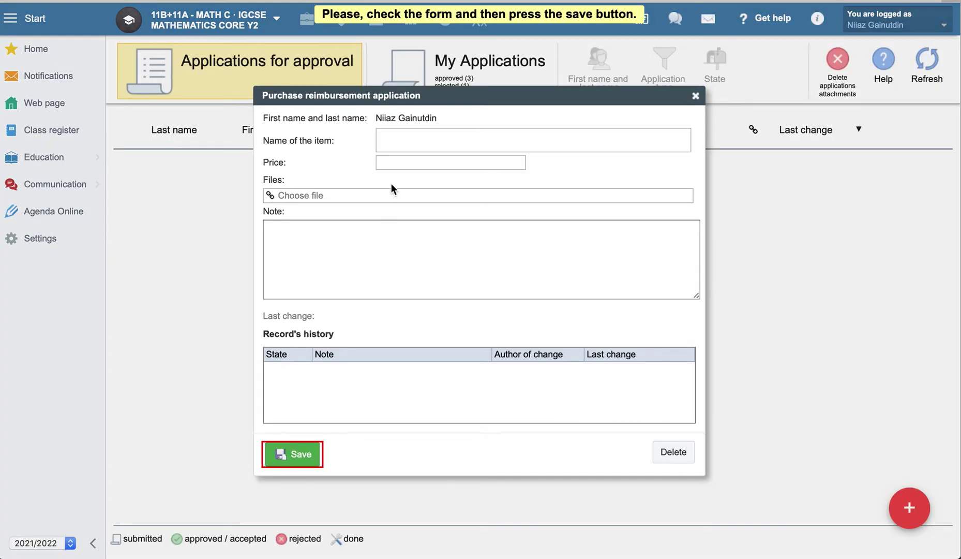
# Enter the item 'Pencil, pen' with a price of $5
pyautogui.click(399, 144)
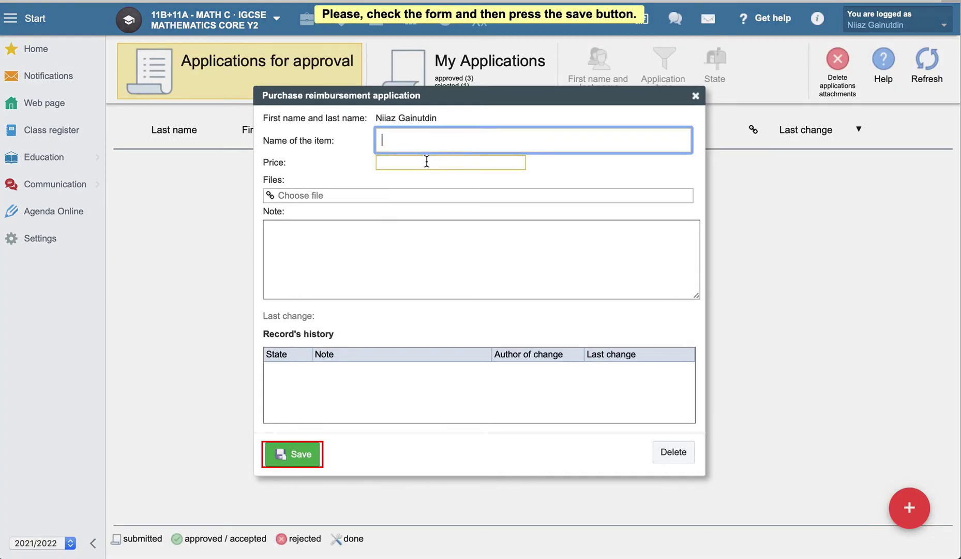
pyautogui.write('N')
pyautogui.press('BackSpace')
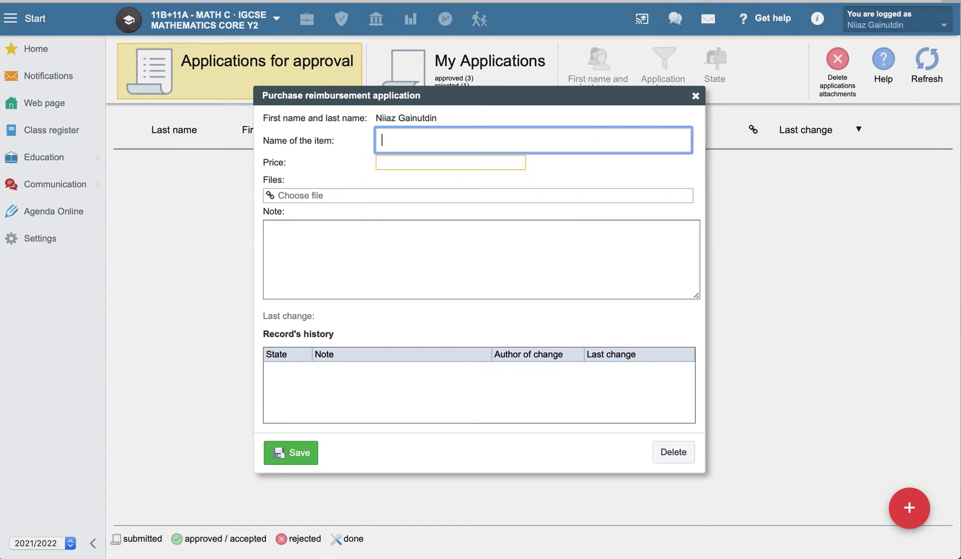
pyautogui.write('Pencil, pe')
pyautogui.write('n')
pyautogui.click(415, 162)
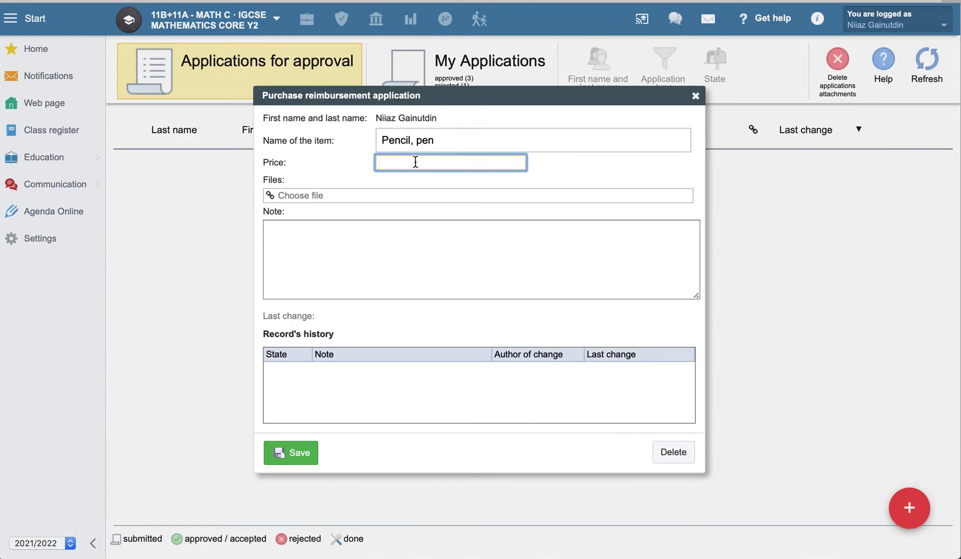
pyautogui.write('$')
pyautogui.write('5')
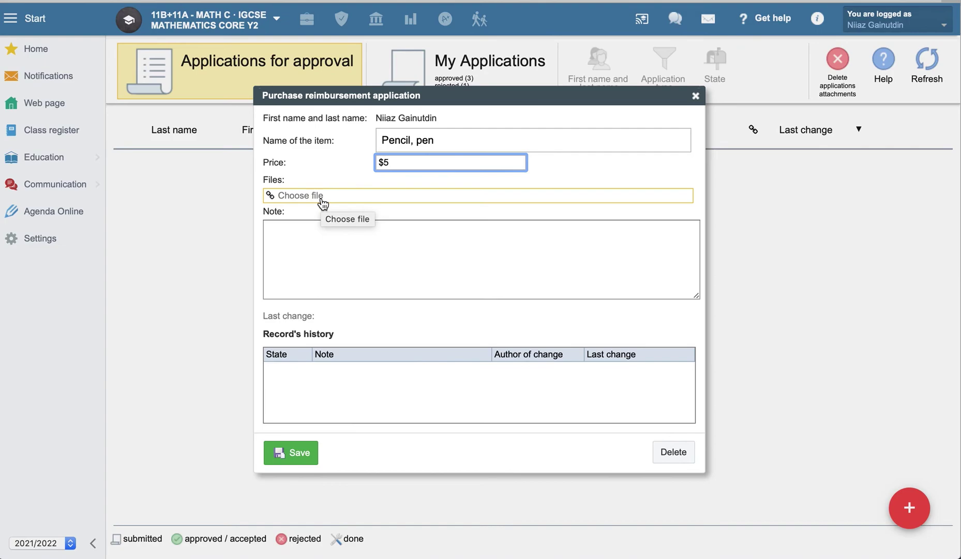
# Add the note 'For the club', then delete the reimbursement draft
pyautogui.click(307, 232)
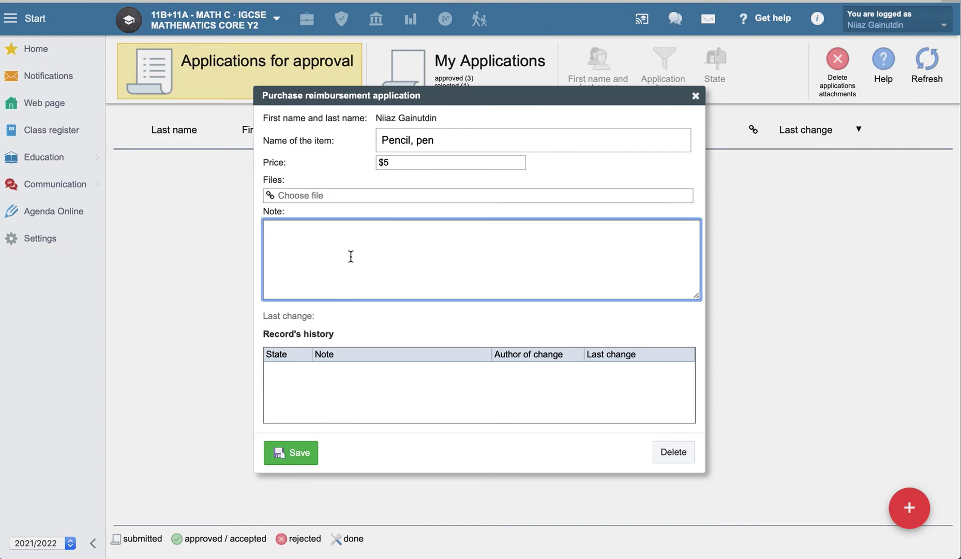
pyautogui.write('For the')
pyautogui.write(' club')
pyautogui.click(674, 454)
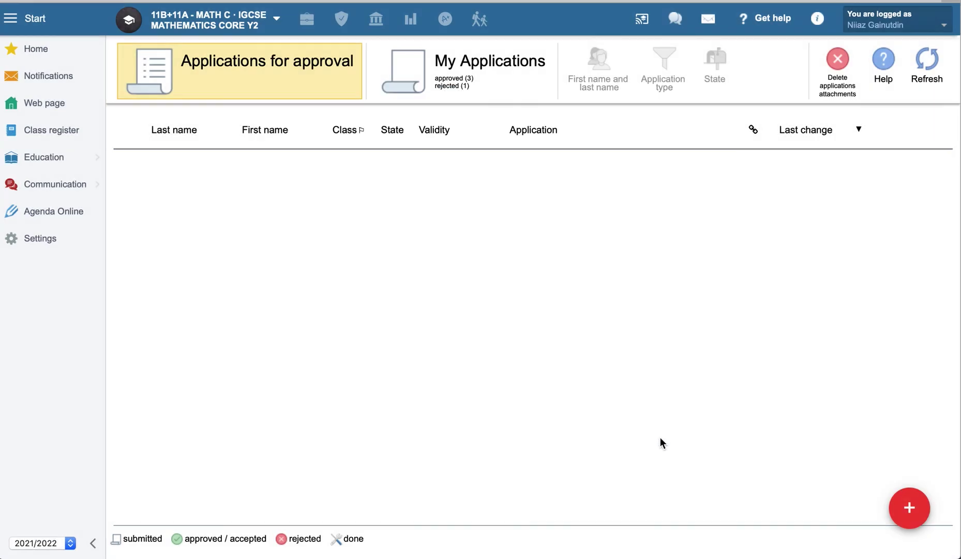